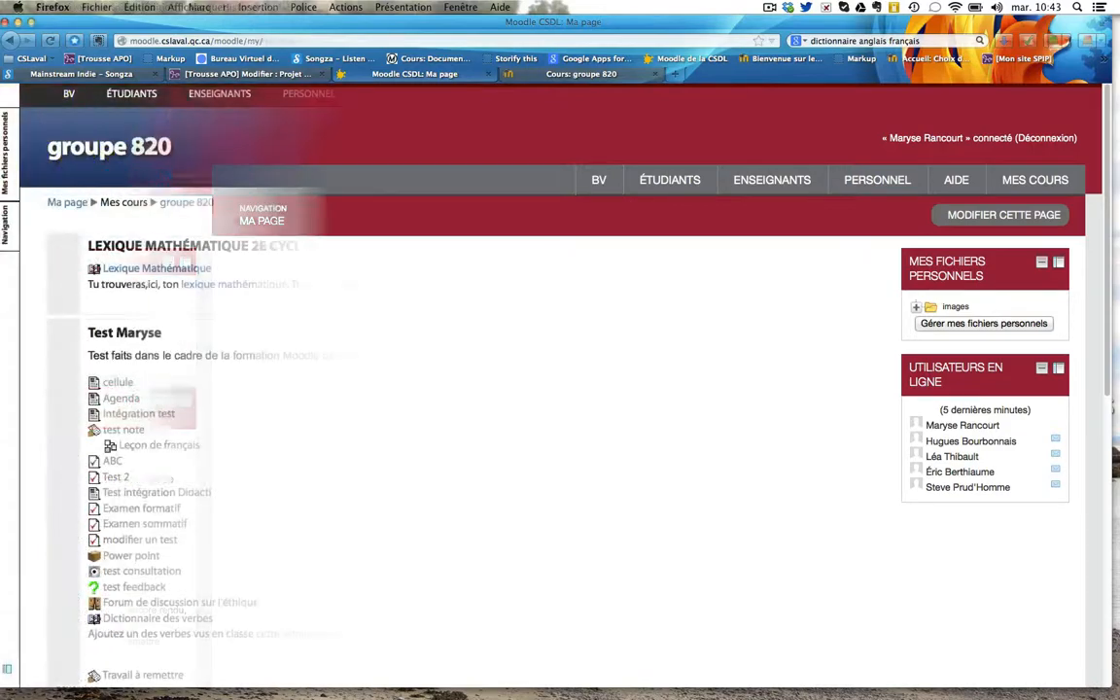
Open groupe 820's Méthodes d'inscription page via Administration du cours > Utilisateurs
scroll(620, 402, "down", 3)
scroll(621, 405, "down", 2)
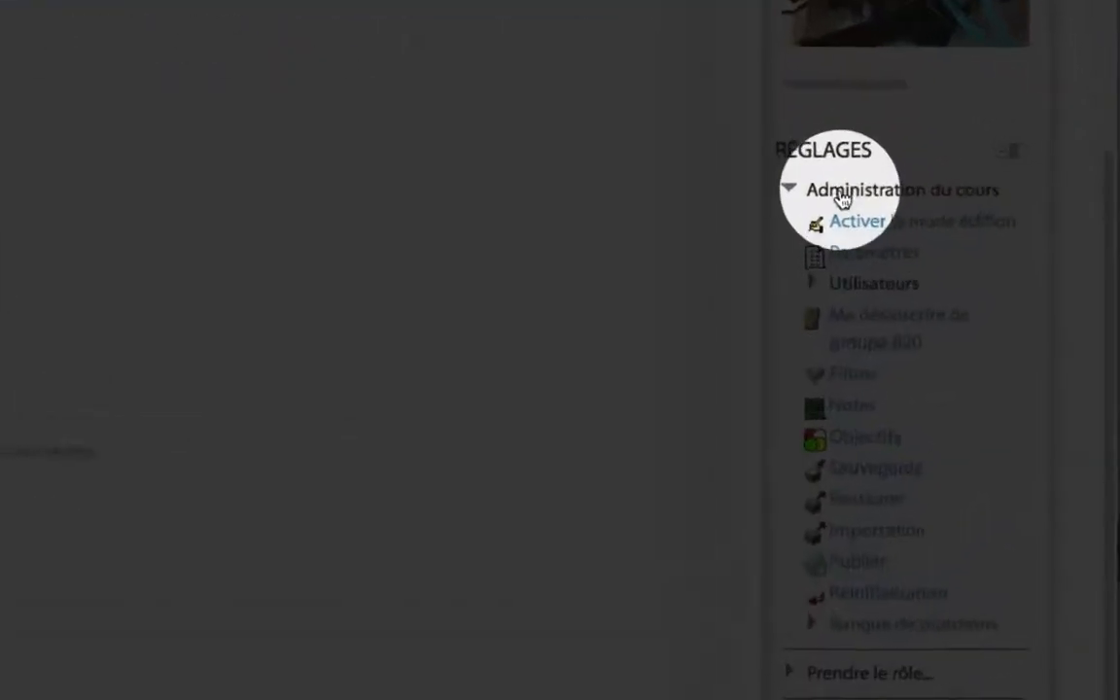
left_click(773, 276)
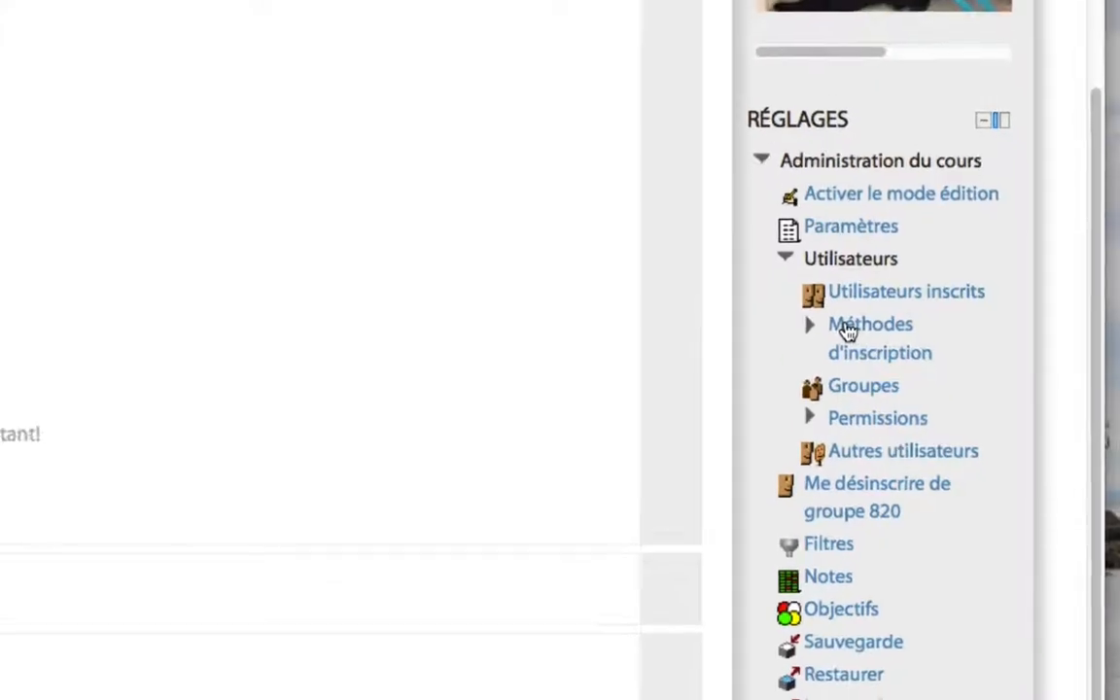
left_click(904, 339)
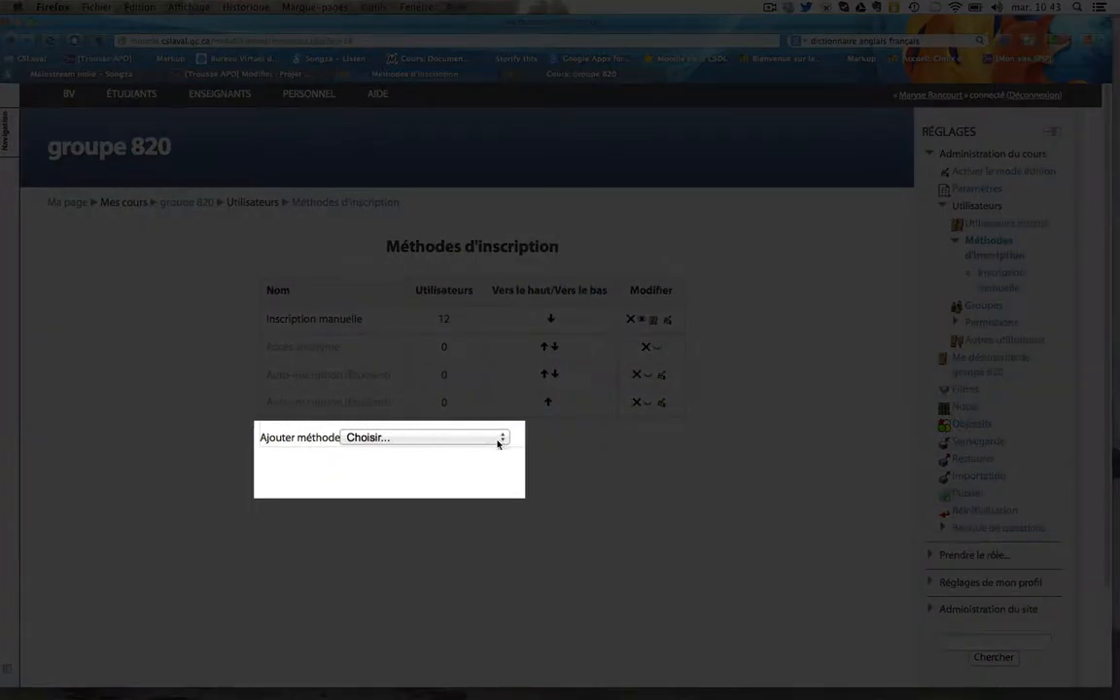
Choose Auto-inscription from the Ajouter méthode list
left_click(500, 439)
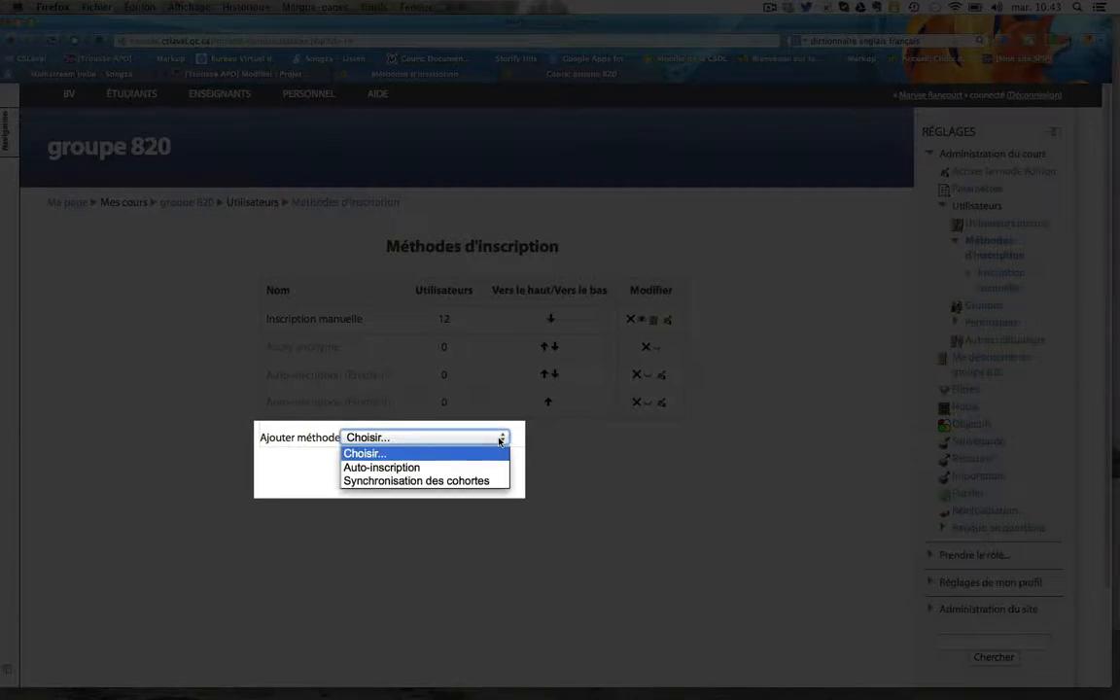
left_click(402, 468)
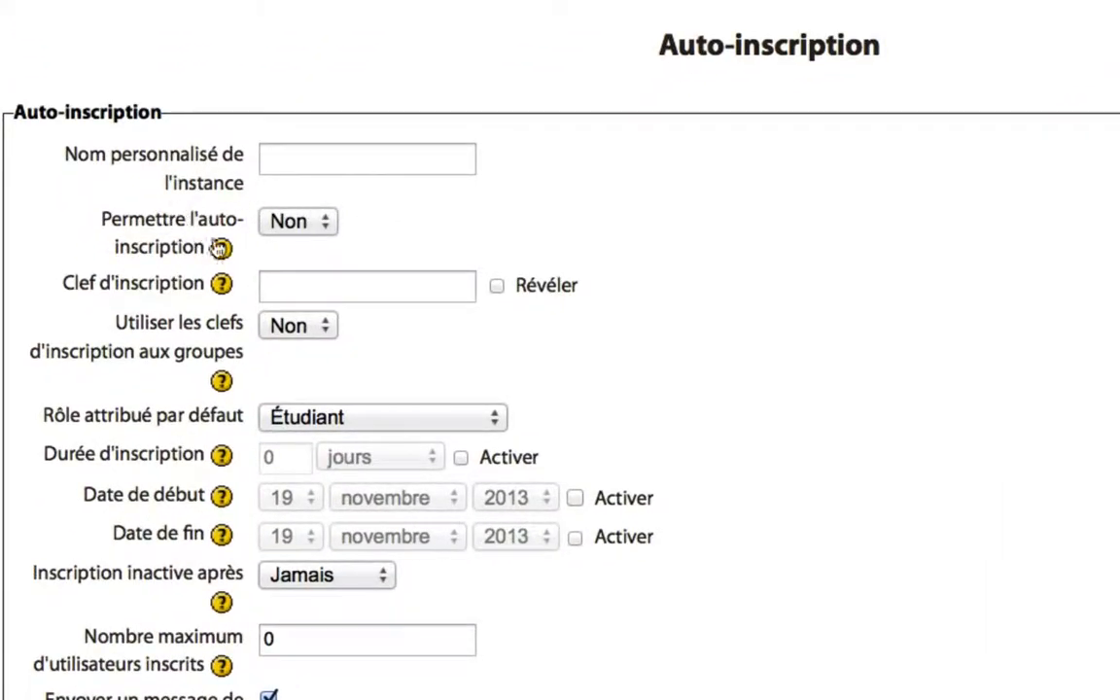
Set self-enrolment to Oui, enter a revealed enrolment key, and set group enrolment keys to Oui
left_click(329, 224)
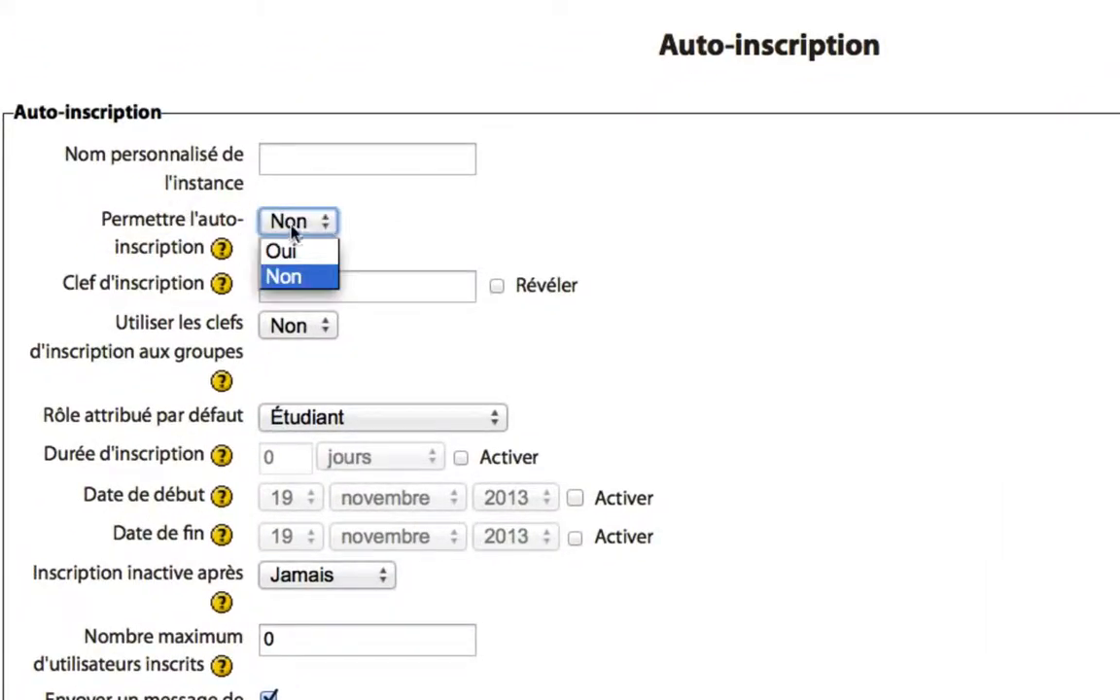
left_click(292, 253)
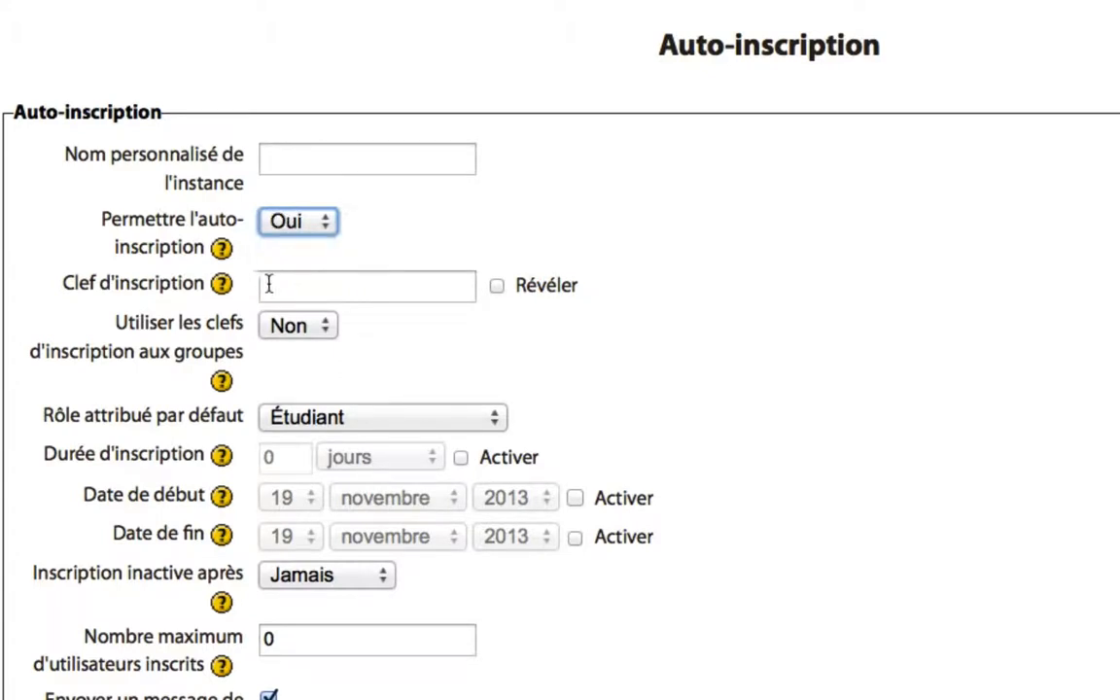
left_click(307, 287)
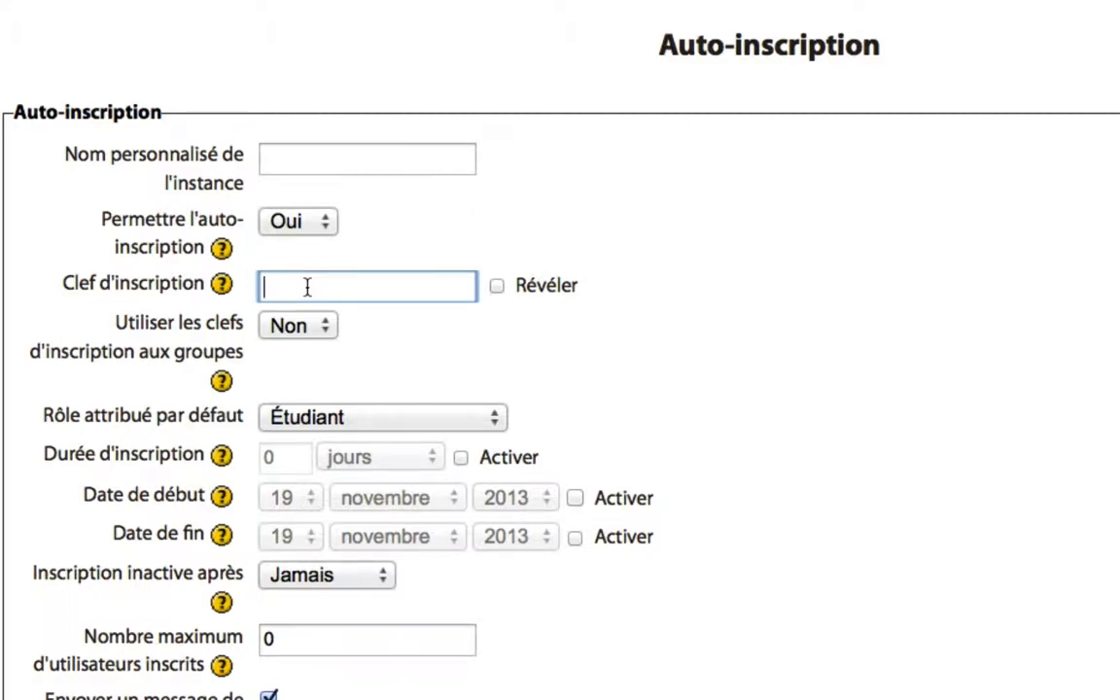
type("c••••••")
left_click(496, 287)
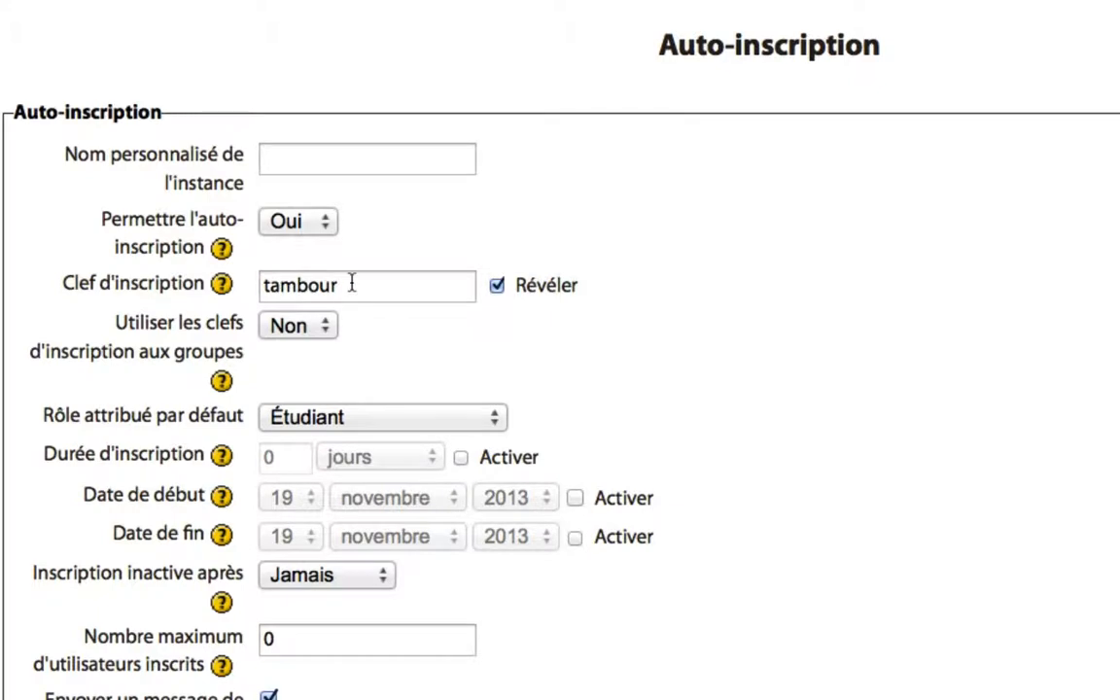
left_click(321, 326)
left_click(314, 356)
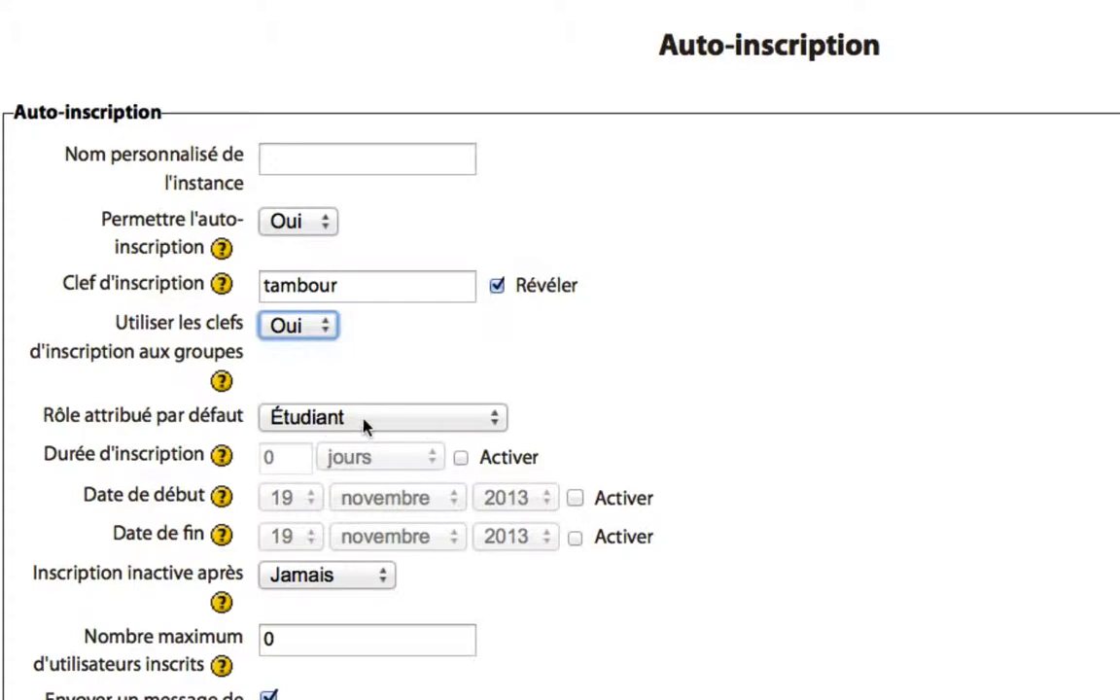
Save the Auto-inscription method with Ajouter méthode, keeping the remaining defaults
scroll(982, 341, "down", 2)
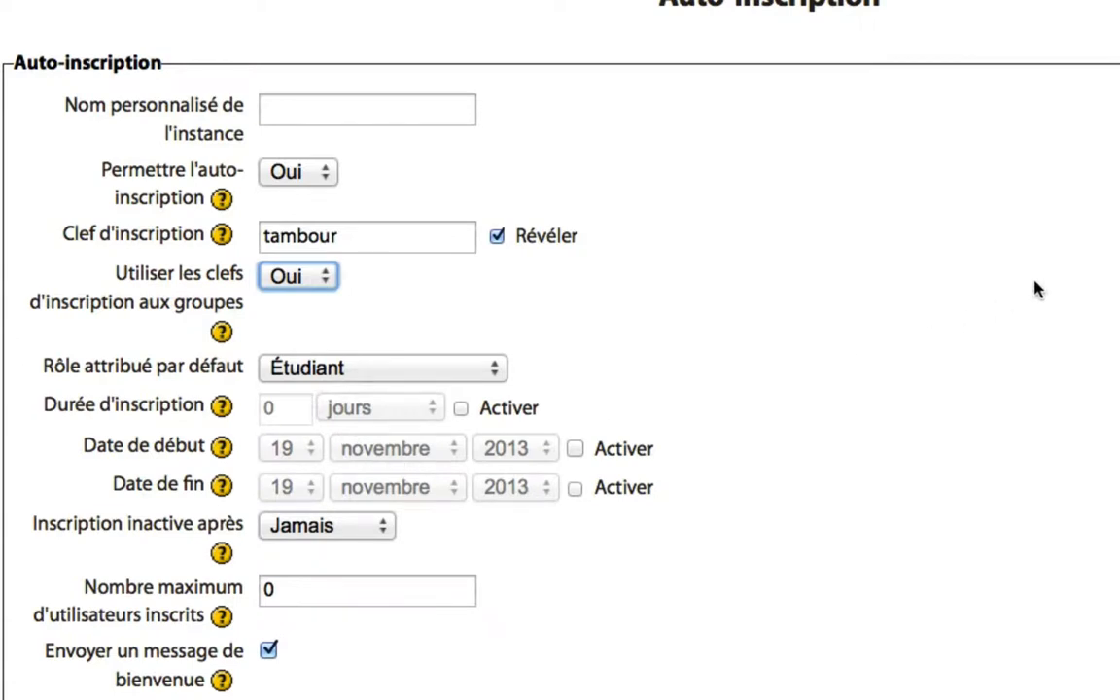
scroll(1036, 289, "down", 8)
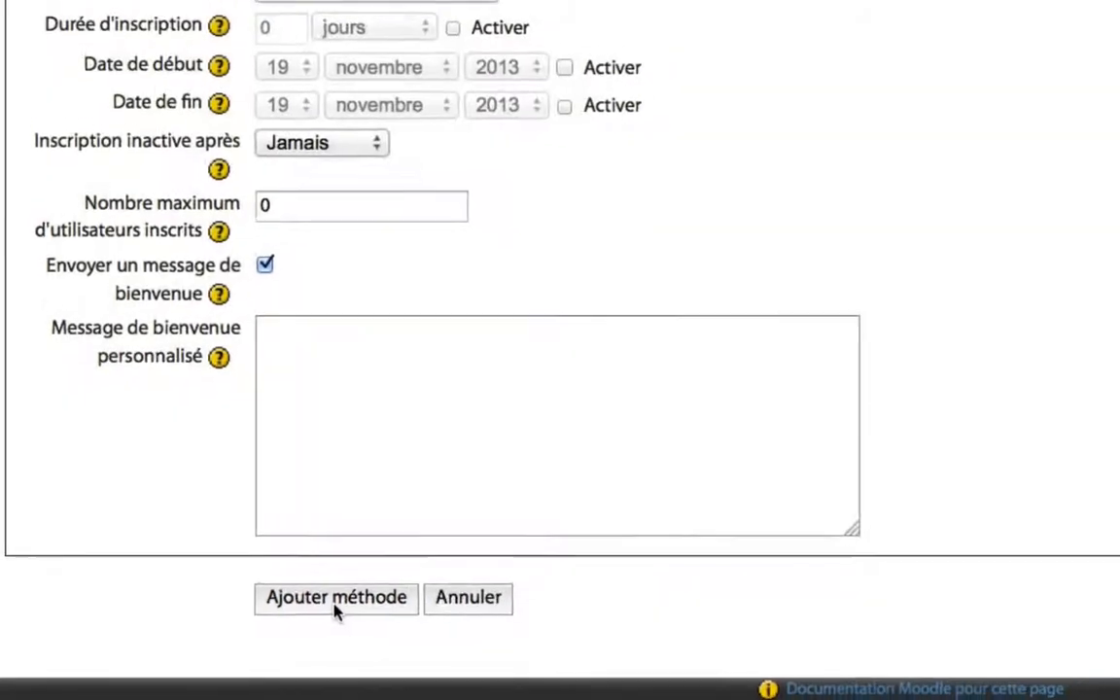
left_click(332, 600)
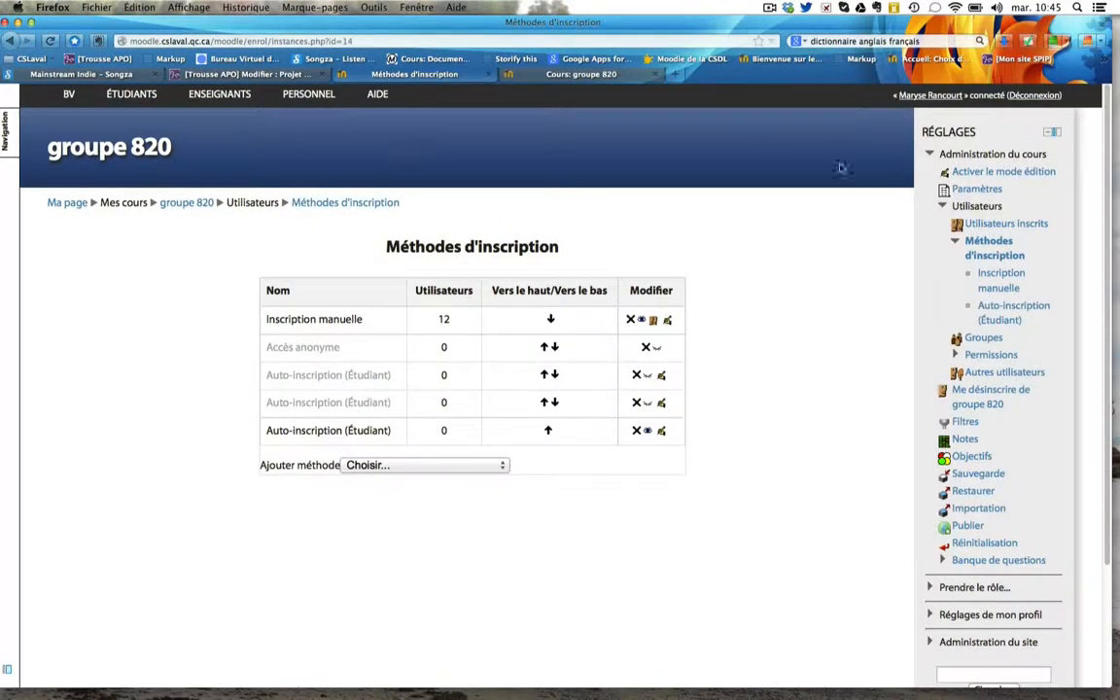
Log out and sign back in as a student through the Utilisateurs CAS login
left_click(1043, 99)
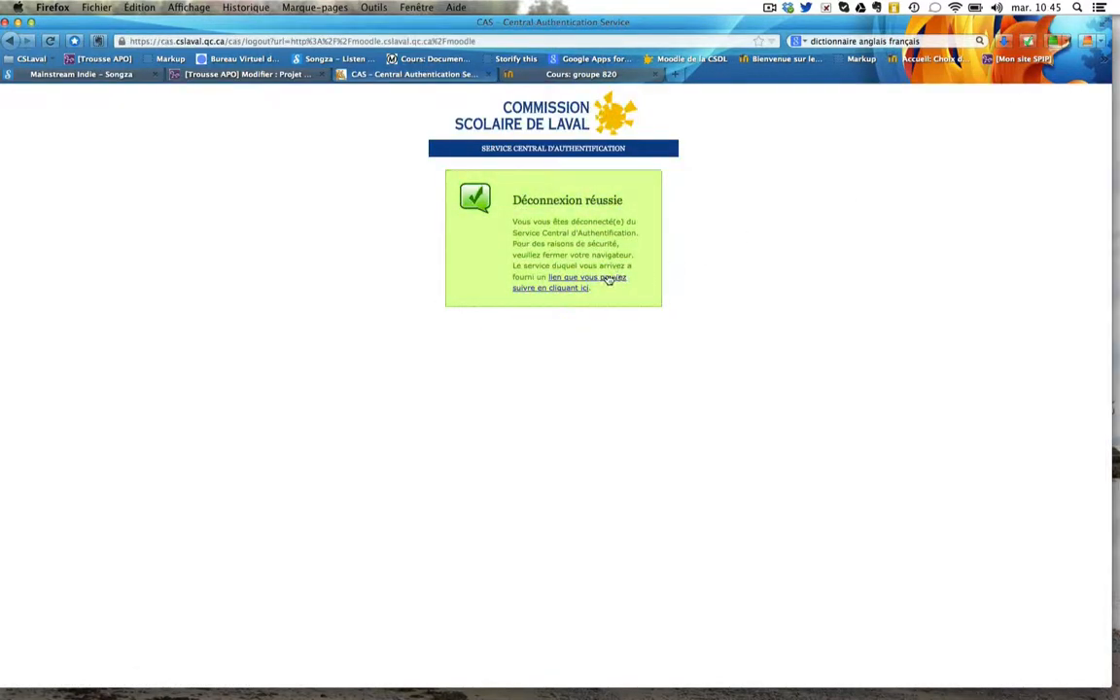
left_click(578, 278)
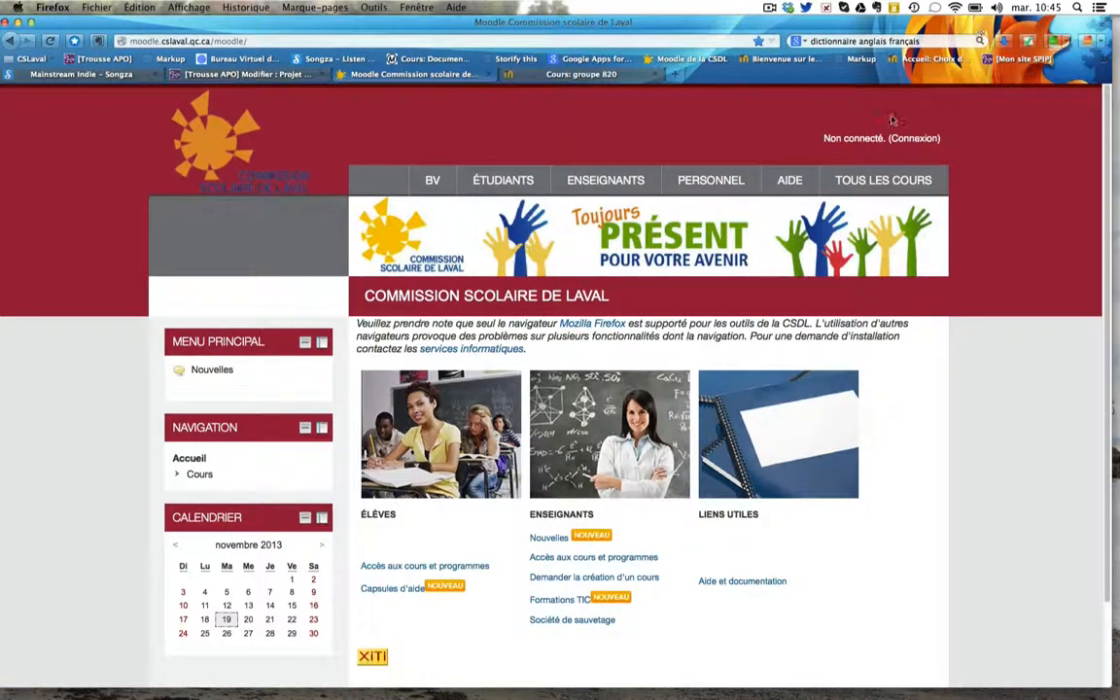
left_click(911, 139)
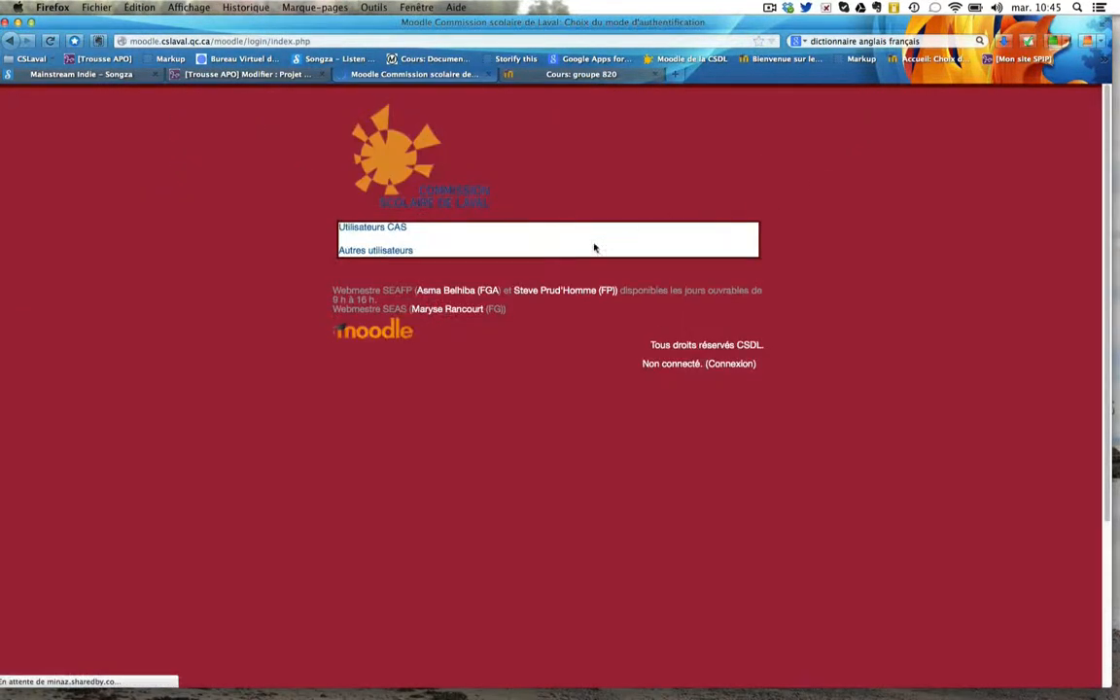
left_click(395, 227)
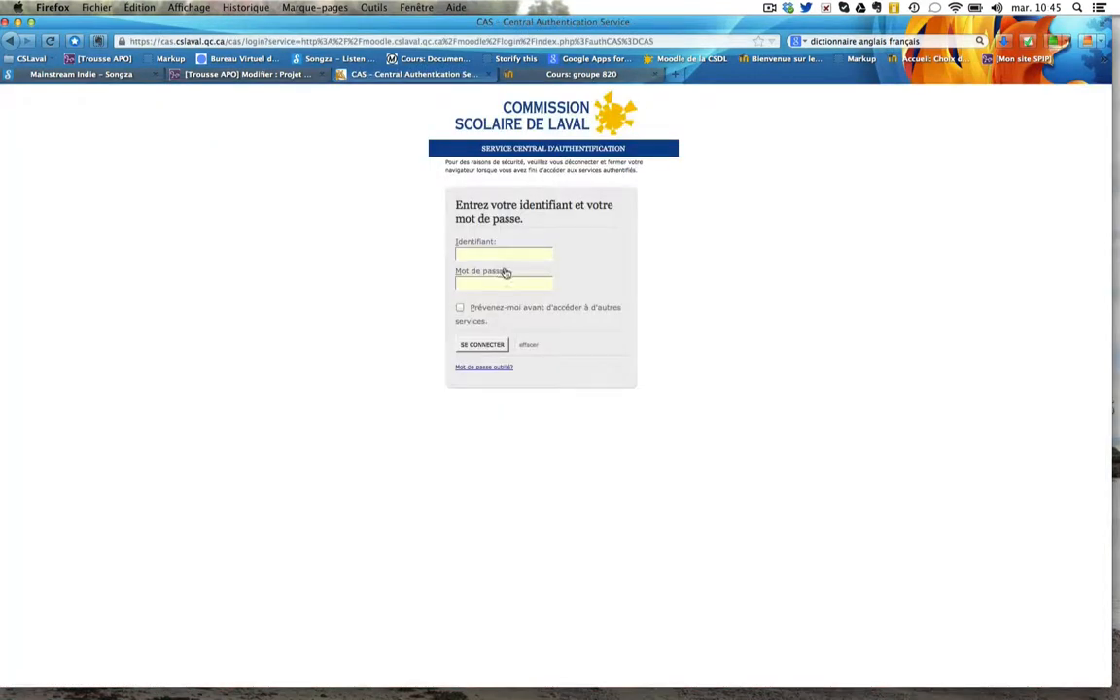
type("1")
left_click(500, 268)
left_click(483, 346)
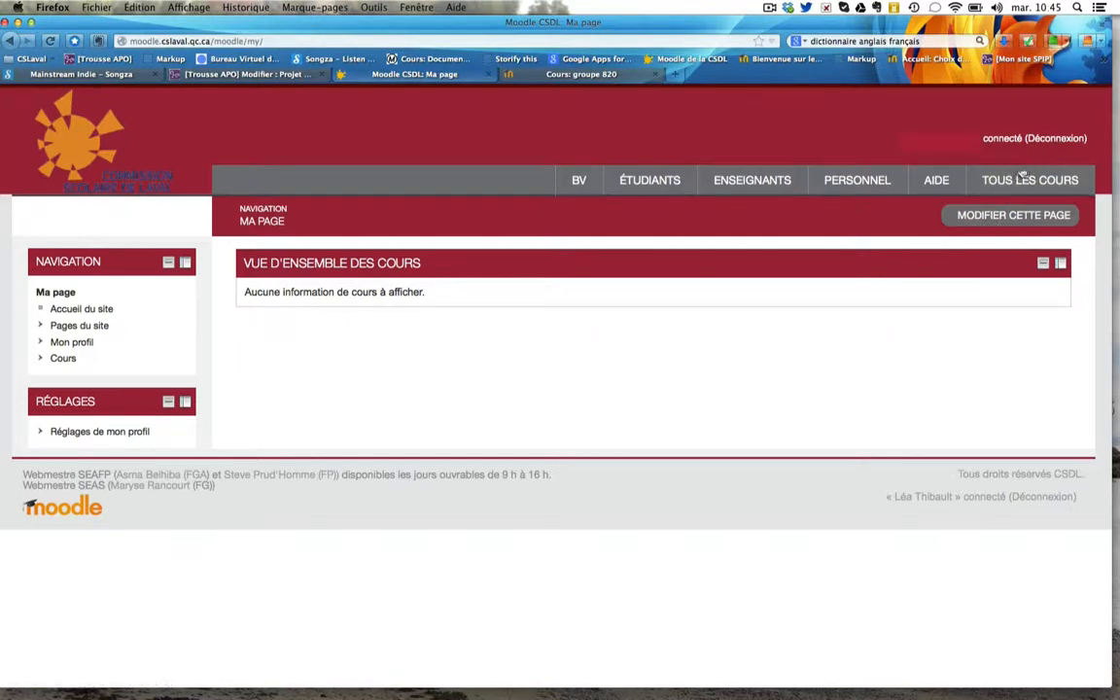
Search the courses for 'groupe 820' and open its enrolment options page
left_click(66, 359)
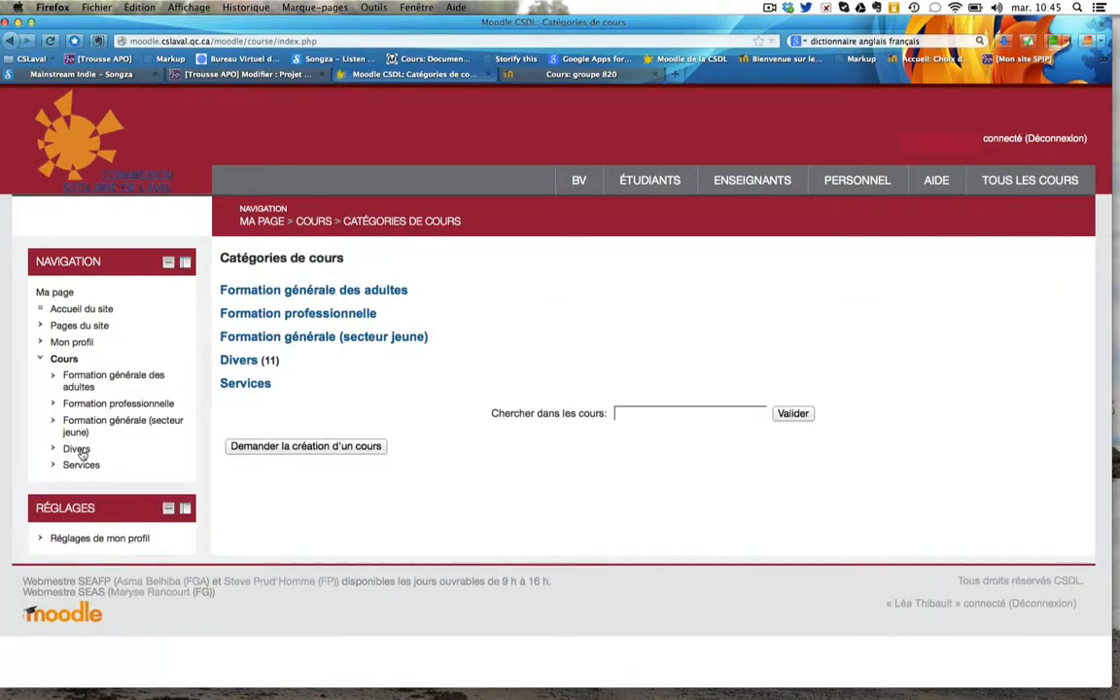
left_click(683, 413)
type("groupe 820")
key("Return")
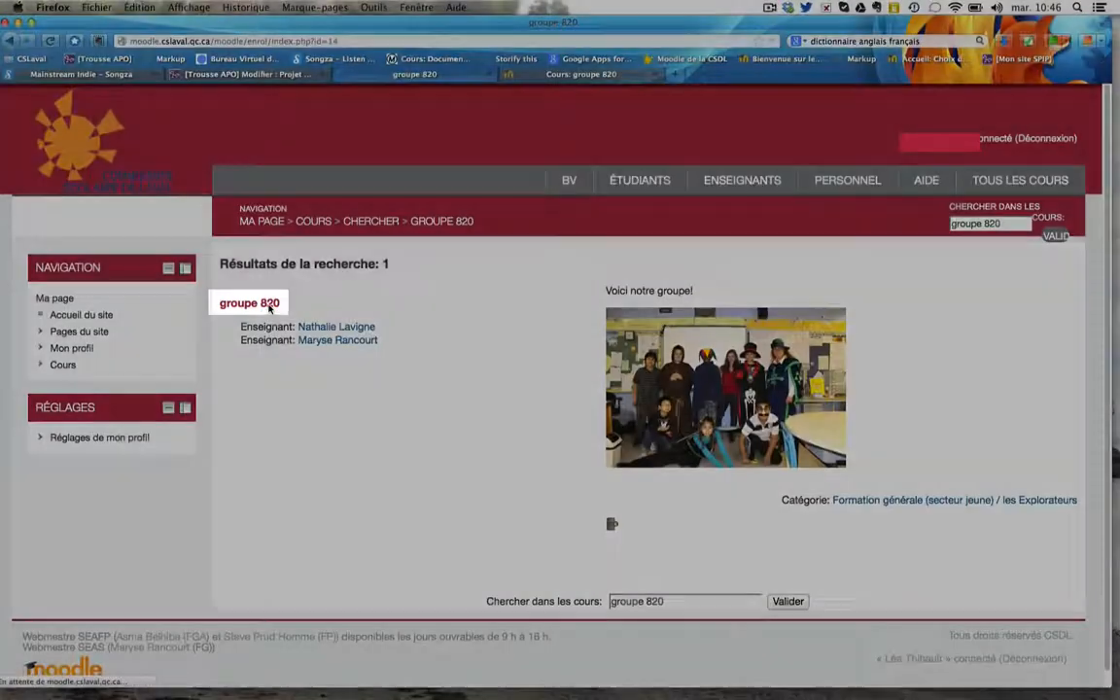
left_click(270, 306)
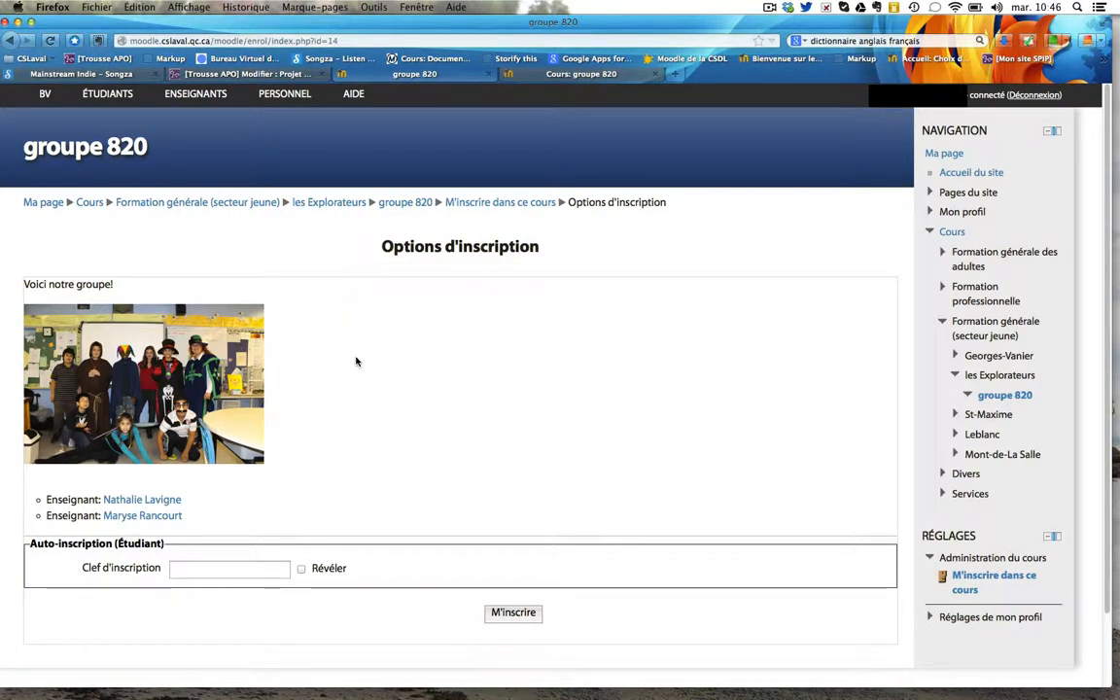
Enter the course enrolment key, revealed in plain text, and enrol with M'inscrire
scroll(356, 362, "down", 2)
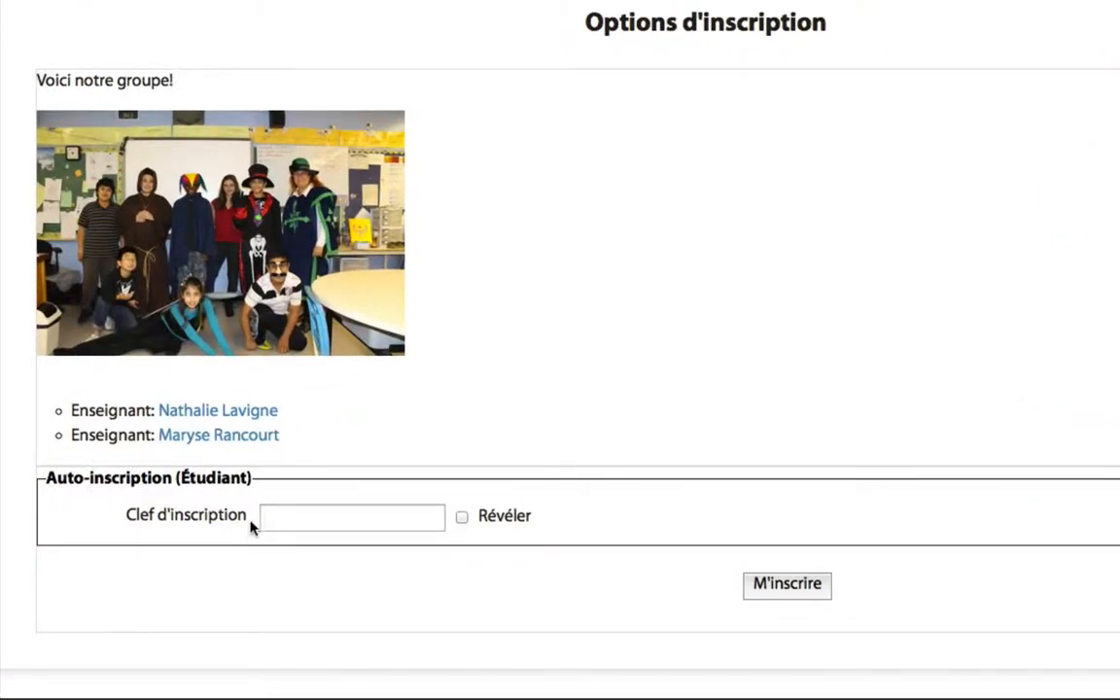
left_click(326, 520)
left_click(462, 517)
left_click(293, 516)
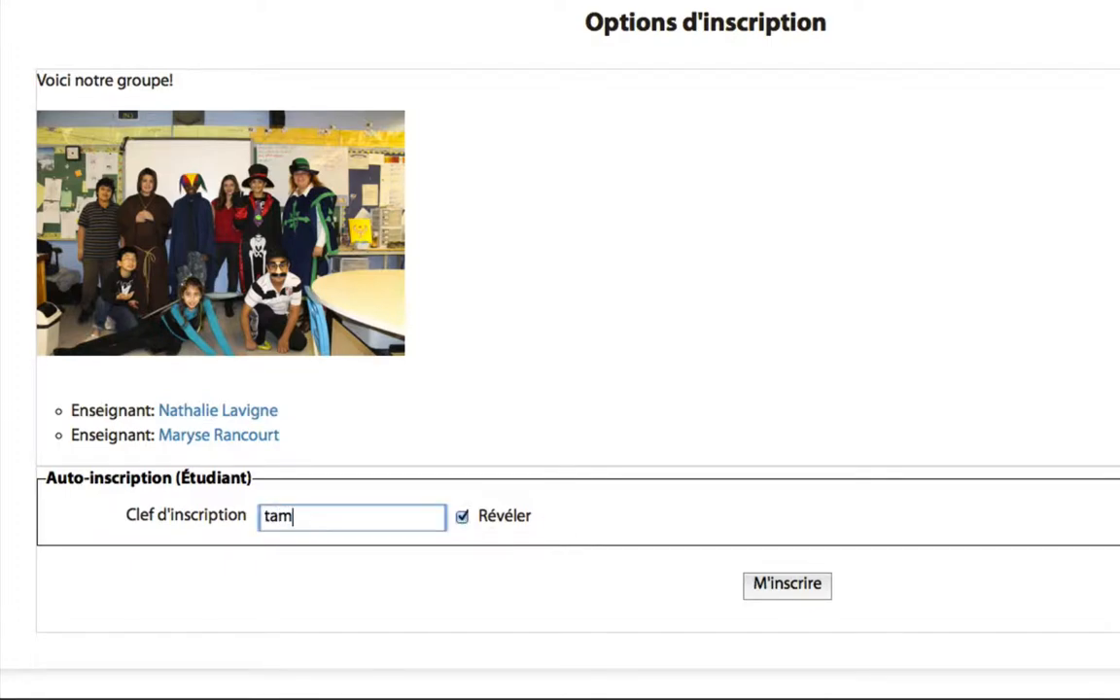
left_click(795, 584)
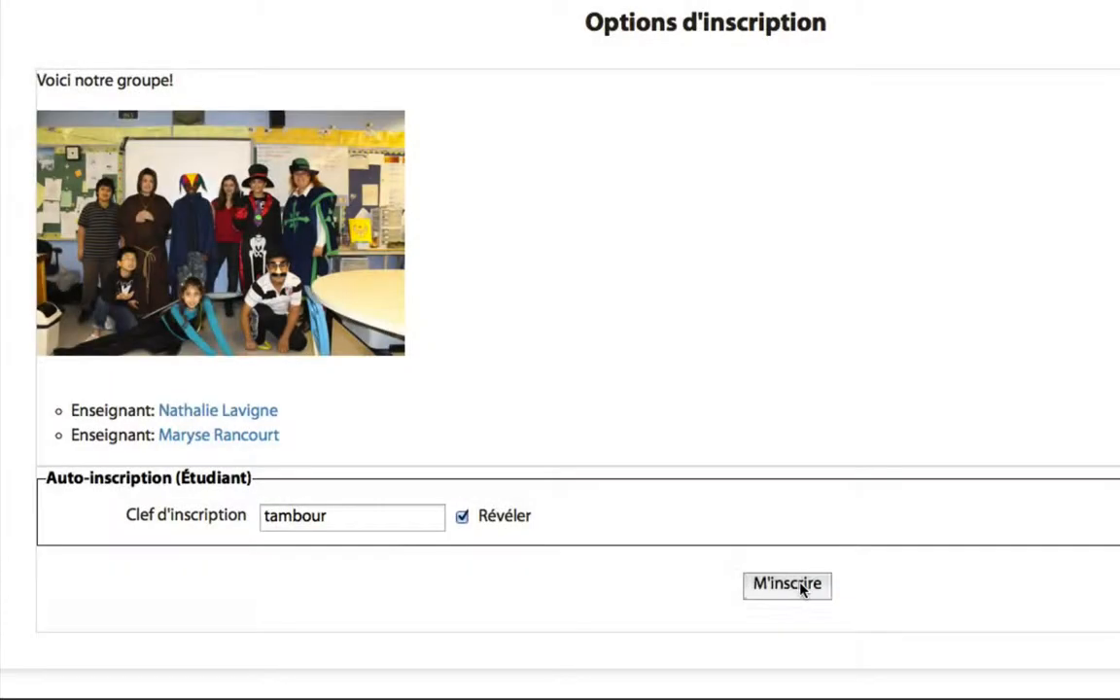